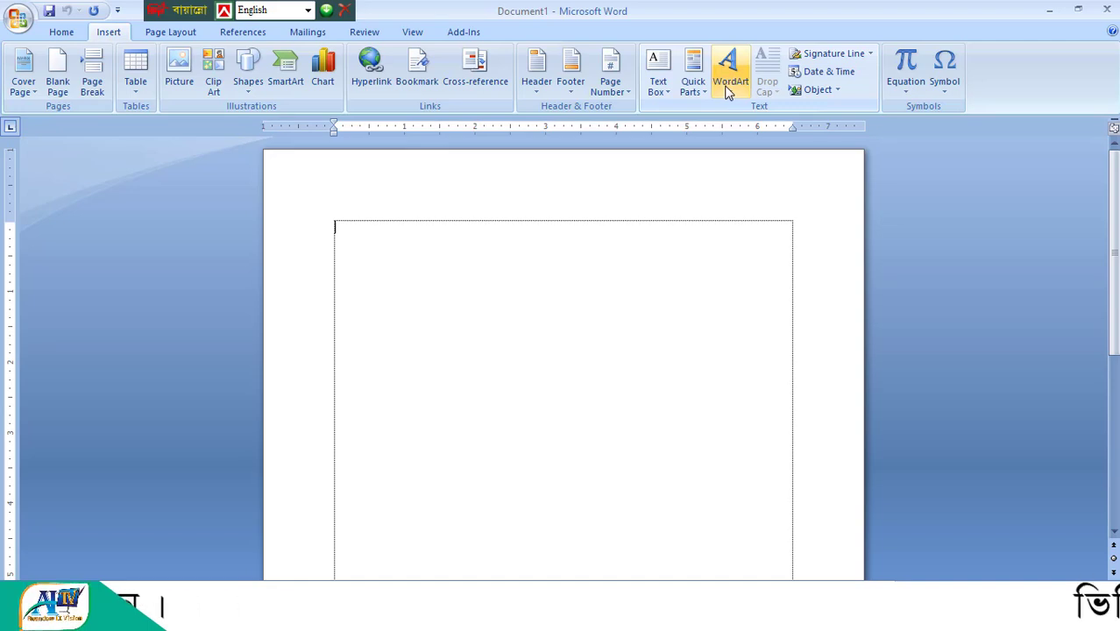
- Start a WordArt in the blue-to-red 3-D style of the gallery's last row and enter the text "Anandaw I.T. Vision"
left_click(729, 70)
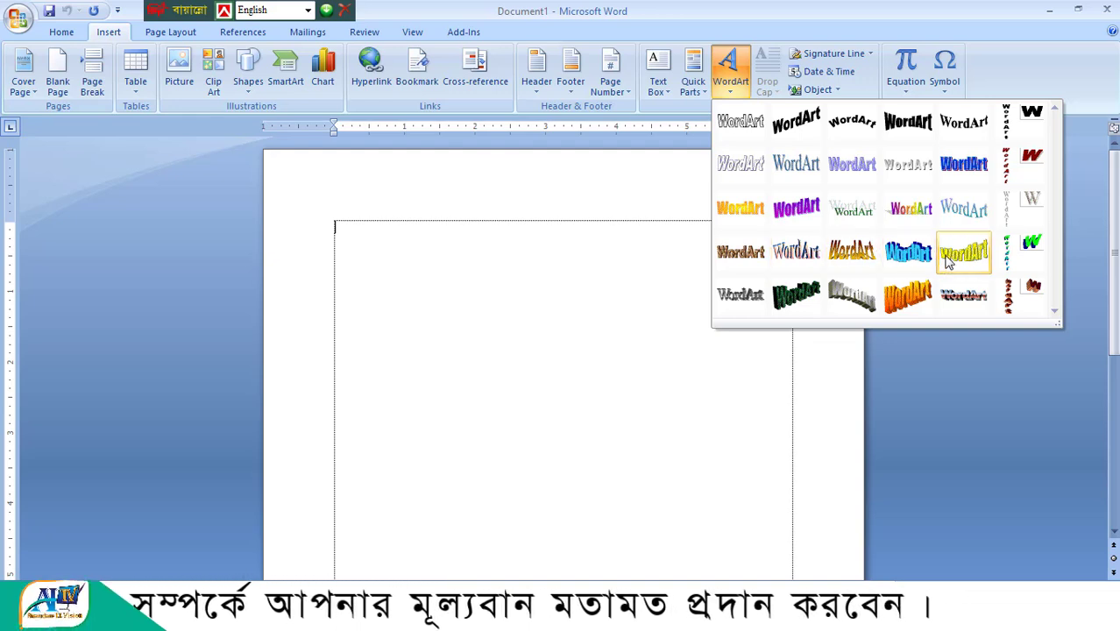
left_click(962, 298)
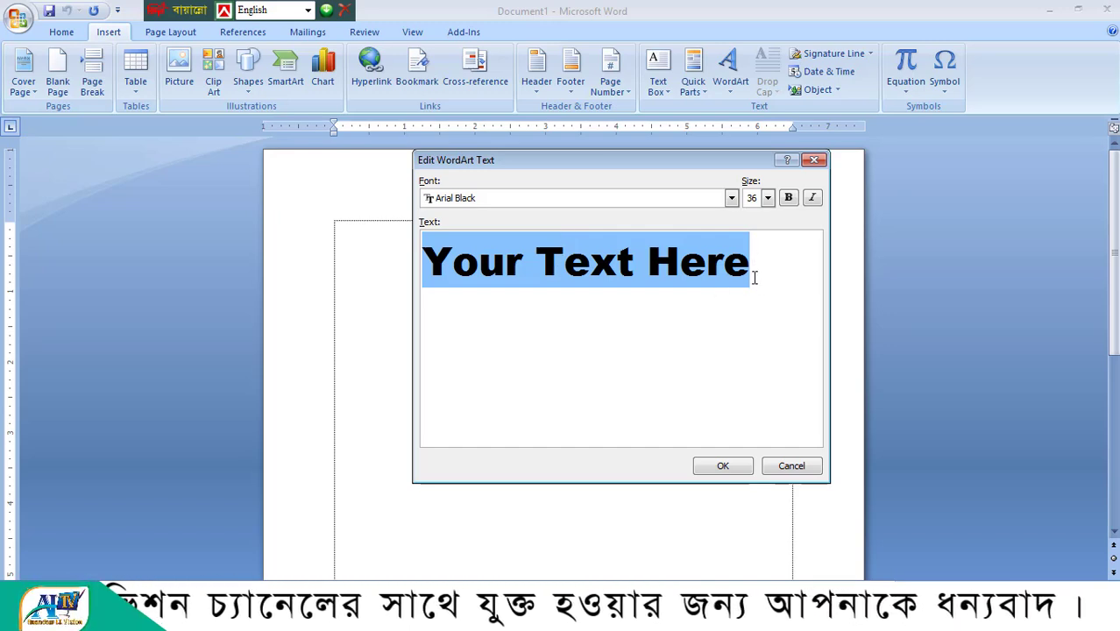
left_click_drag(752, 274, 213, 275)
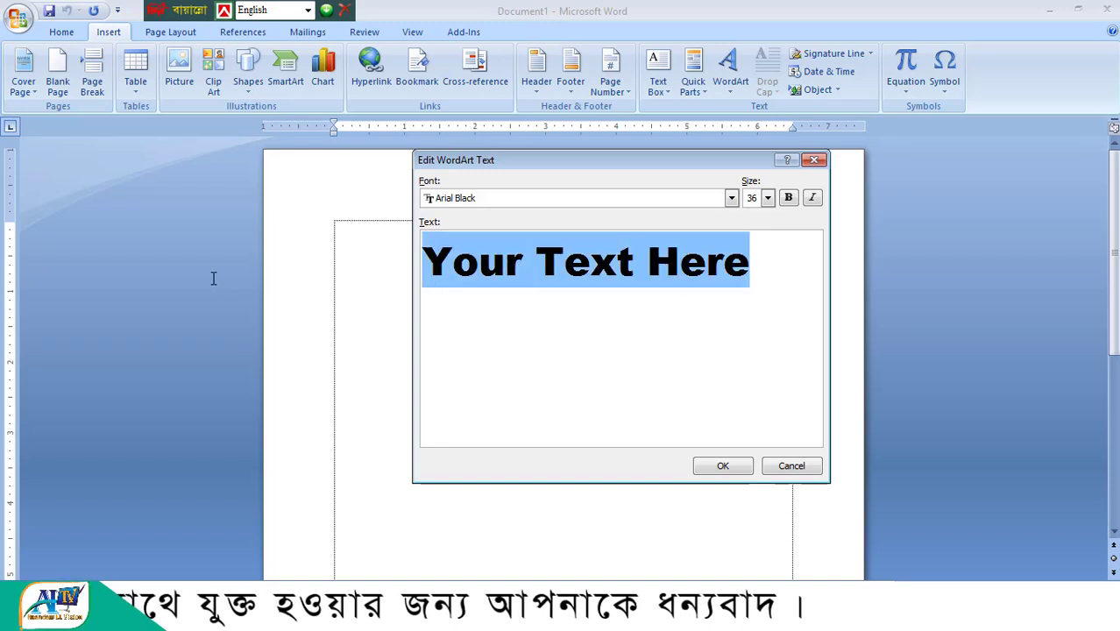
type("Anandaw I.T. Vision")
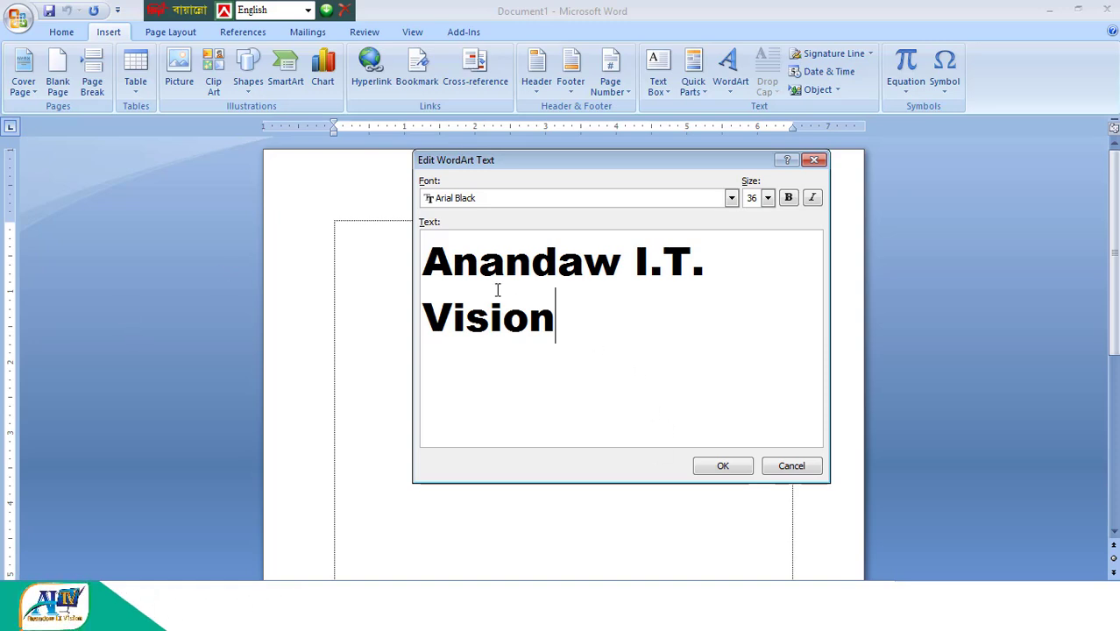
- Change the font of the WordArt text to Times New Roman
left_click_drag(558, 319, 429, 256)
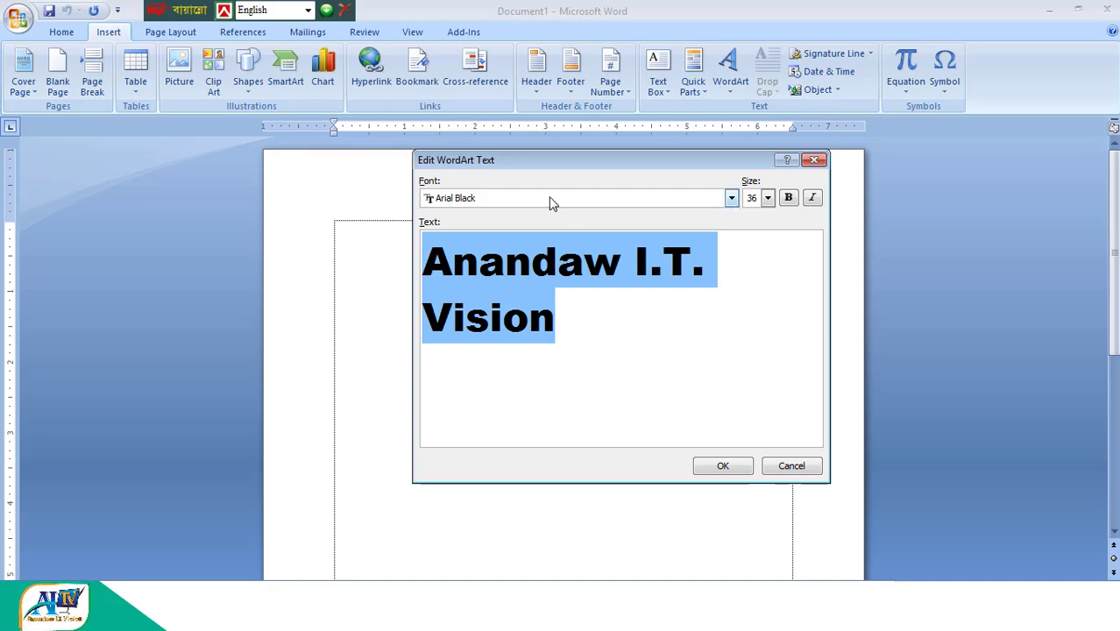
left_click(731, 198)
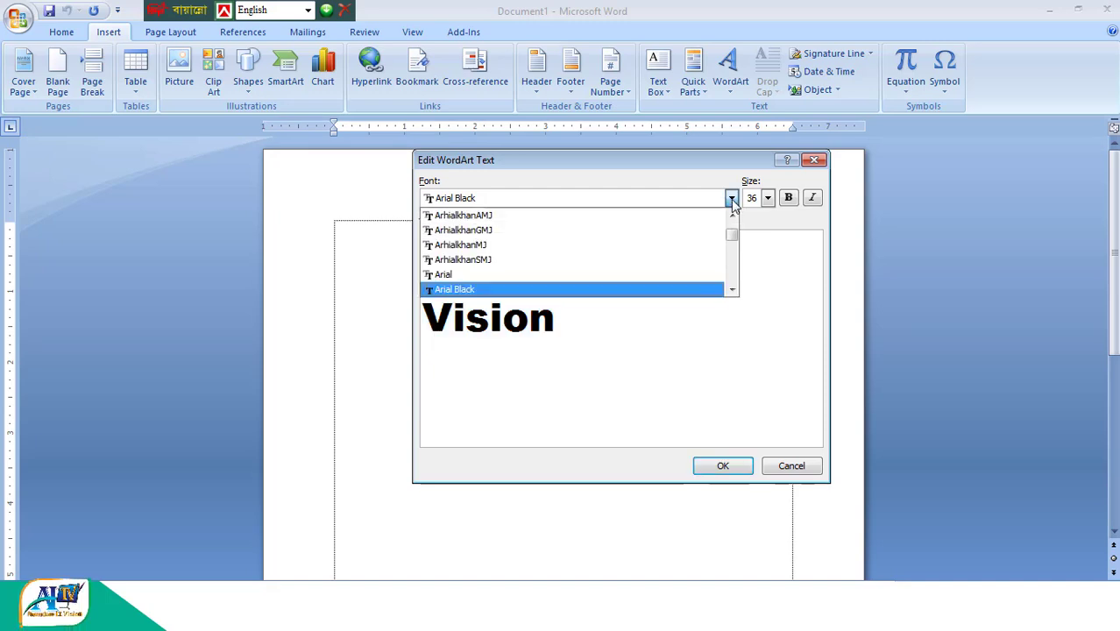
left_click_drag(735, 239, 730, 276)
scroll(618, 245, "down", 4)
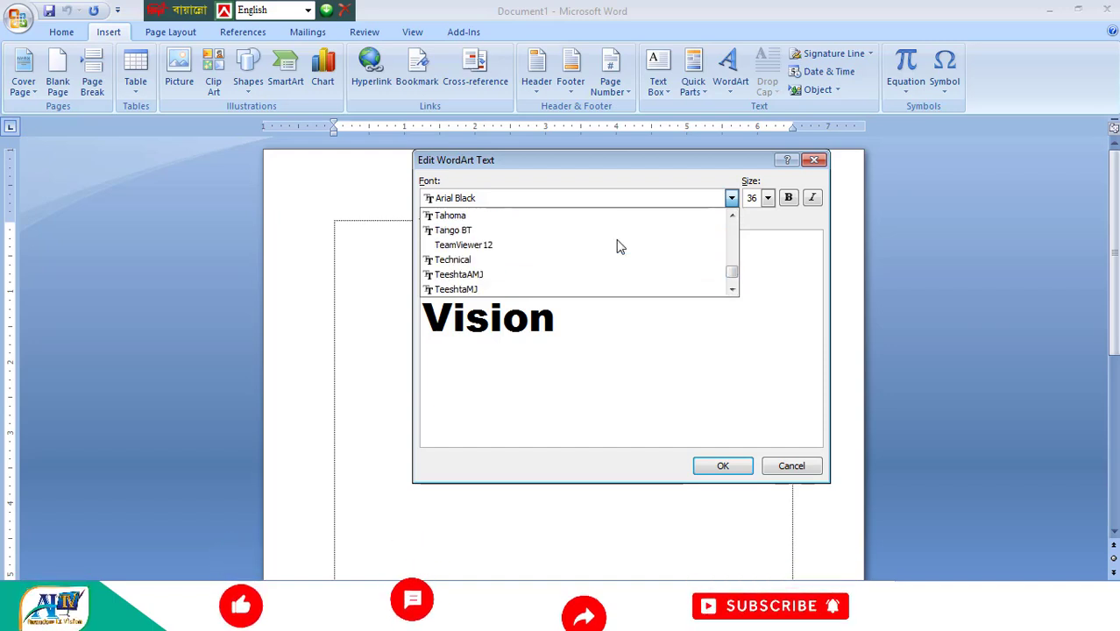
scroll(618, 245, "down", 2)
scroll(618, 245, "down", 2)
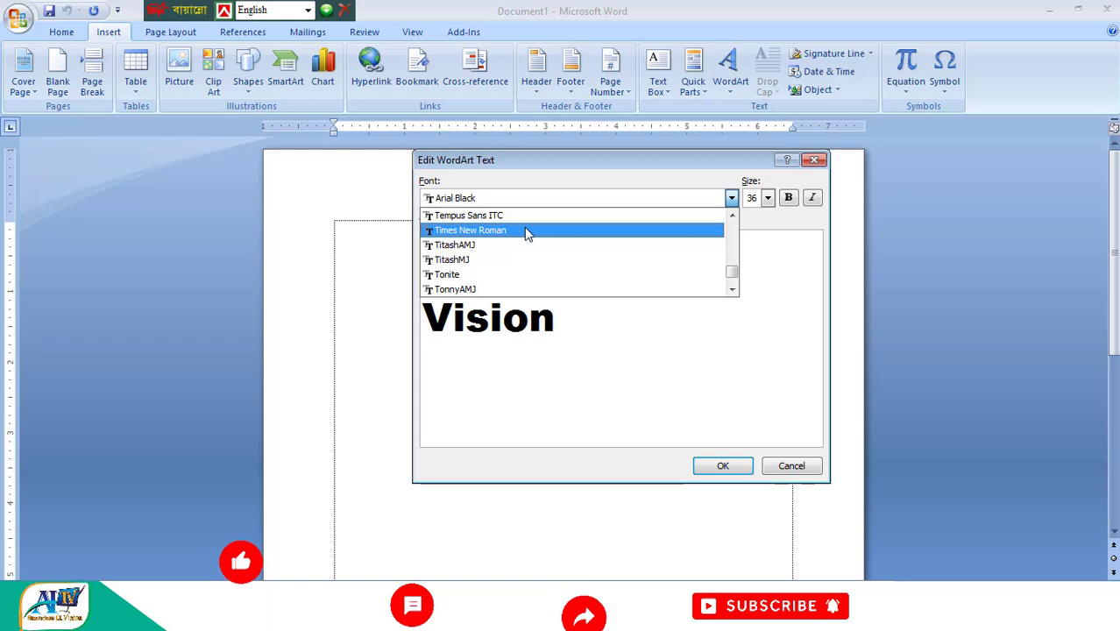
left_click(481, 230)
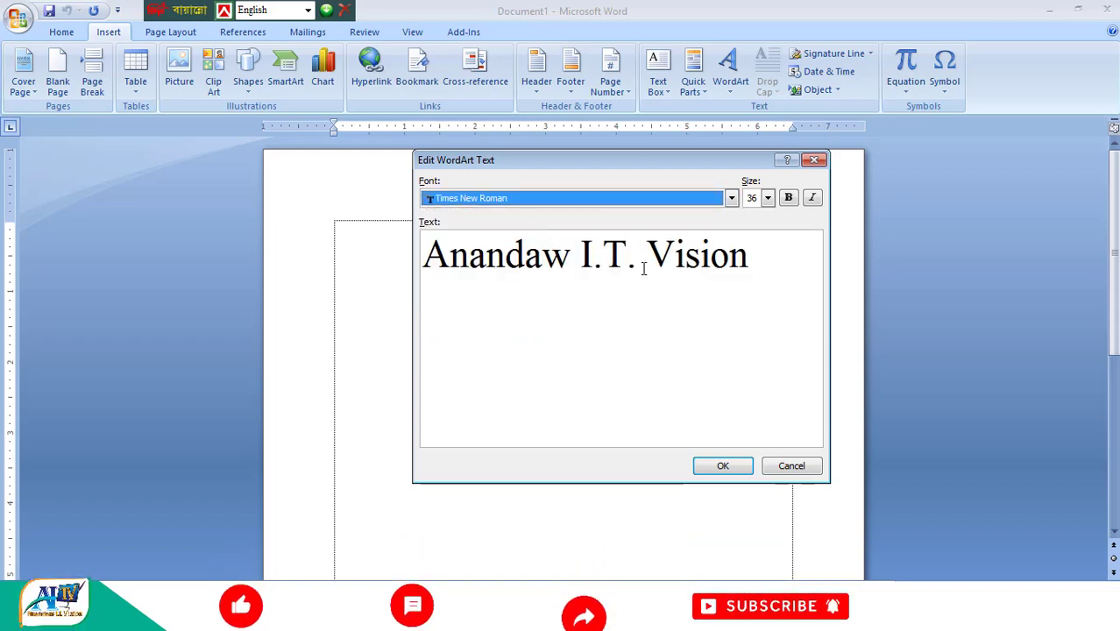
- Set the WordArt text size to 20, leave italic off and insert the WordArt into the document
left_click_drag(762, 261, 383, 263)
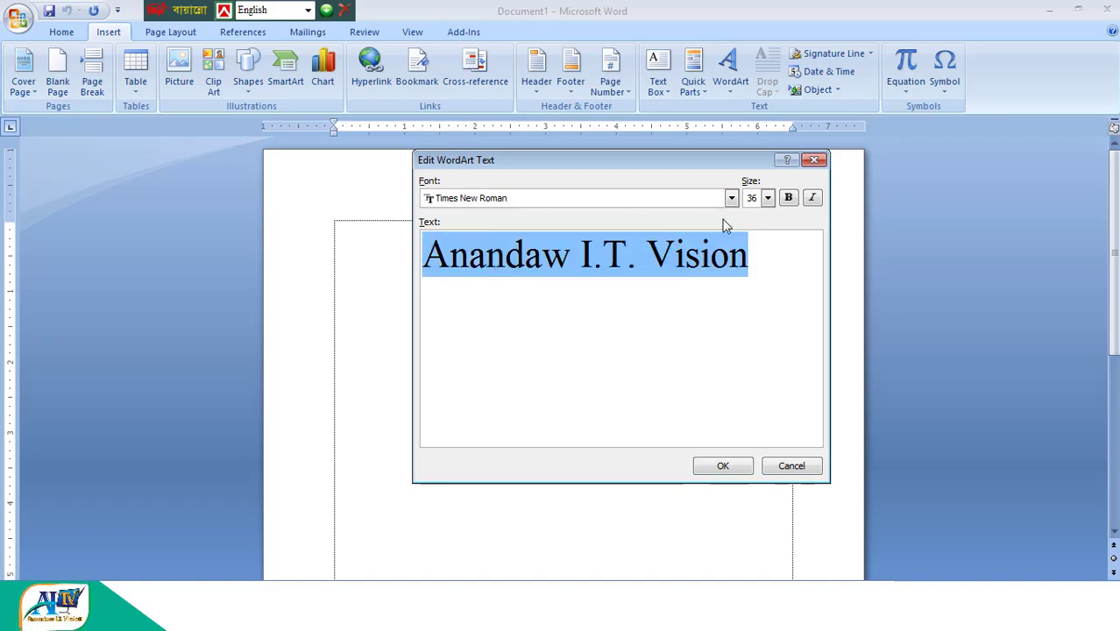
left_click(767, 199)
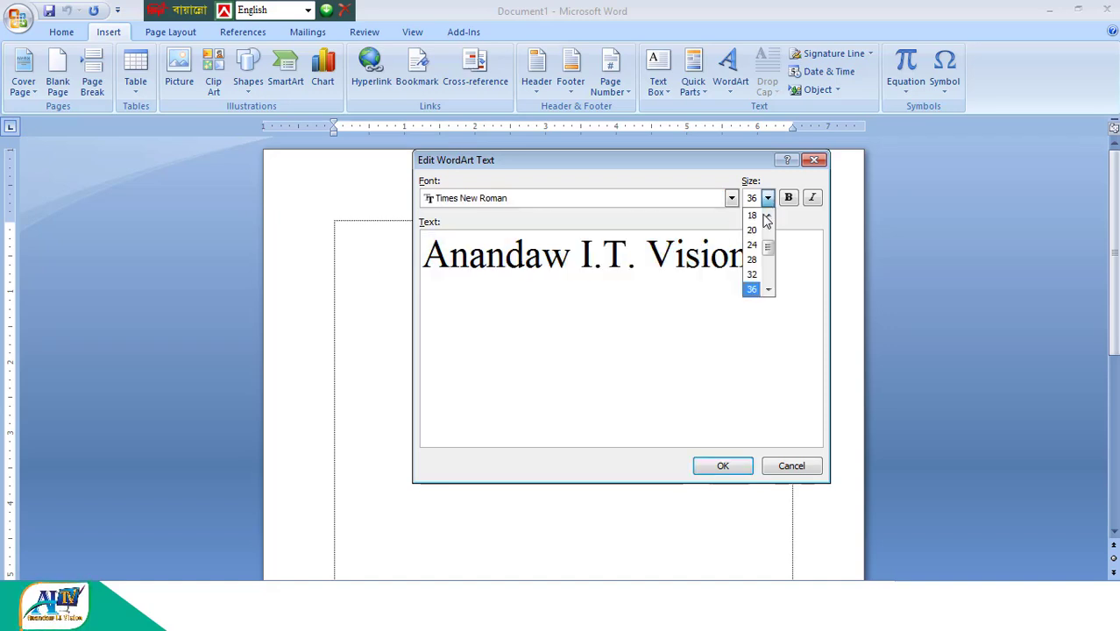
left_click(757, 231)
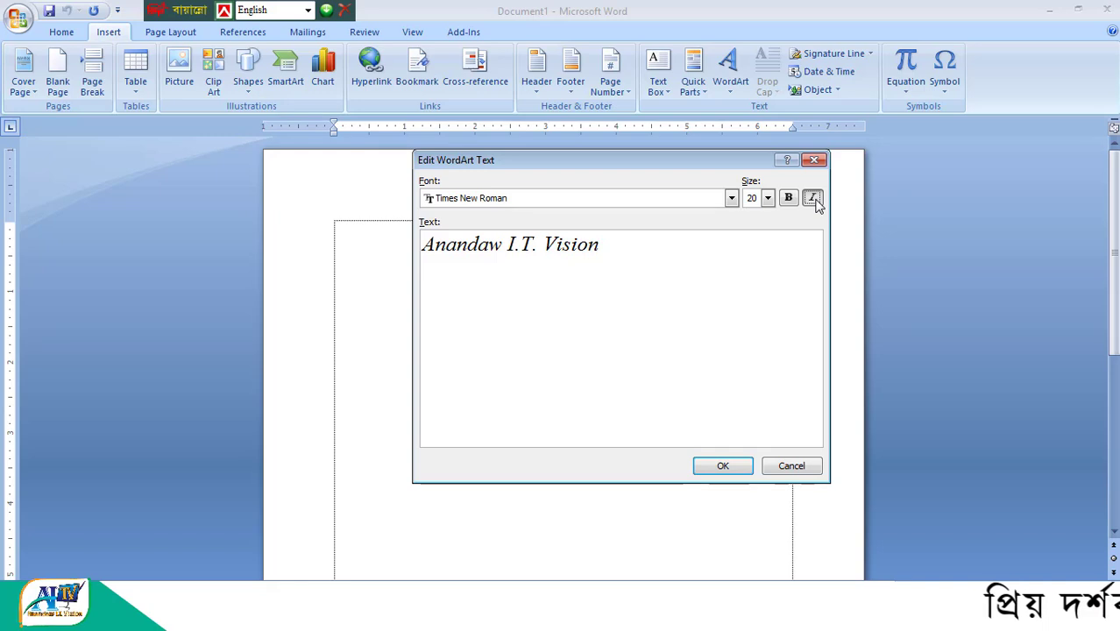
left_click(816, 200)
left_click(820, 198)
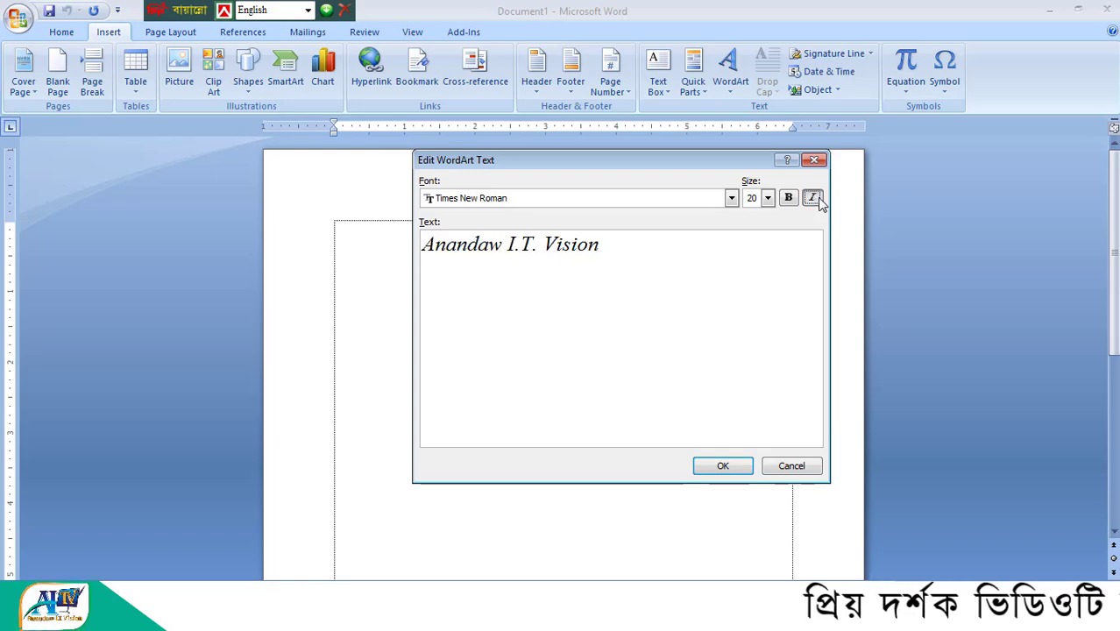
left_click(815, 198)
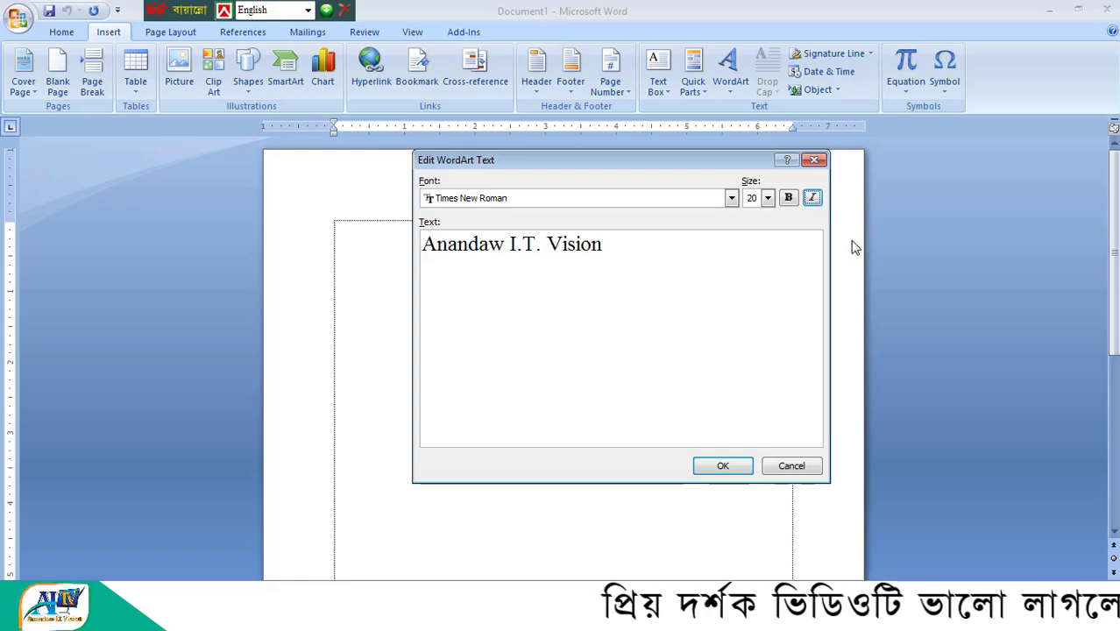
left_click(722, 467)
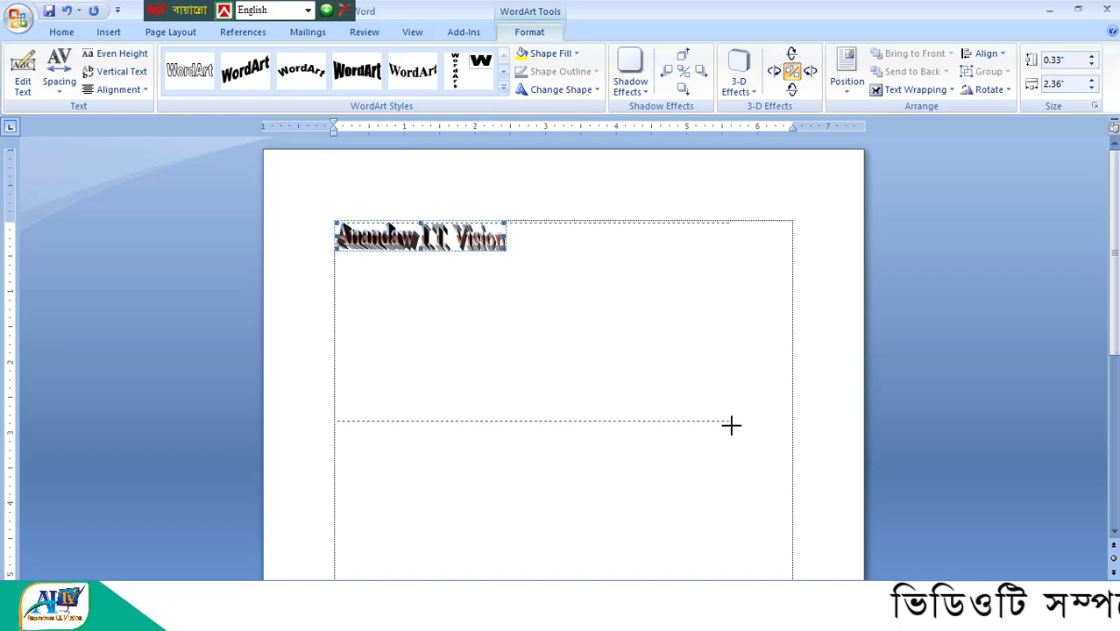
- Resize the inserted WordArt freehand to about 3.5" wide and 0.72" high
left_click_drag(731, 425, 732, 425)
left_click_drag(744, 326, 864, 331)
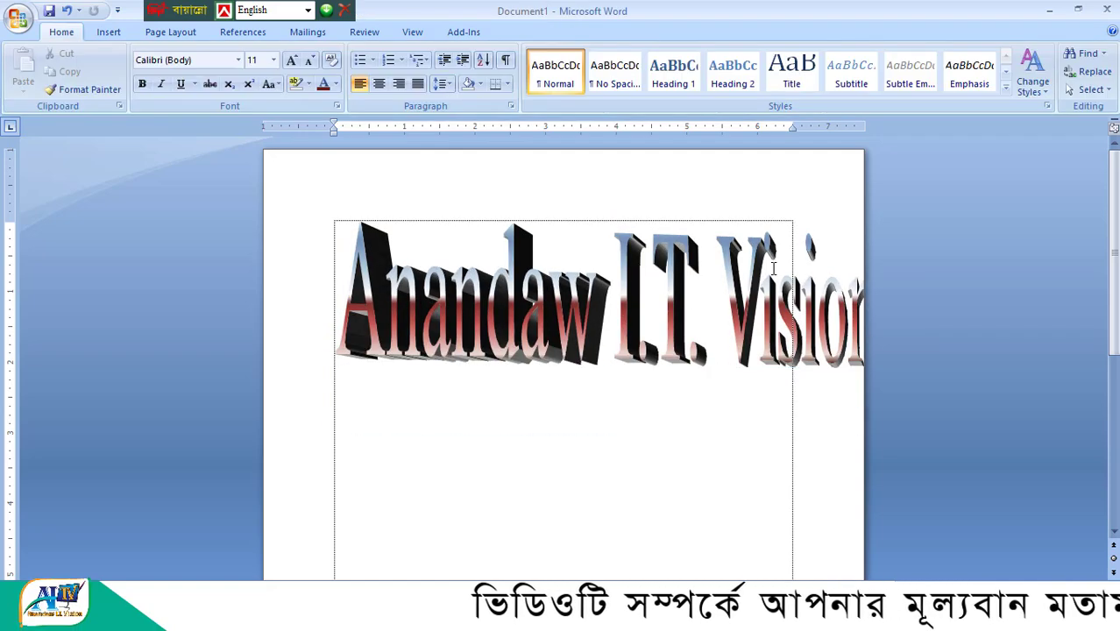
left_click(817, 356)
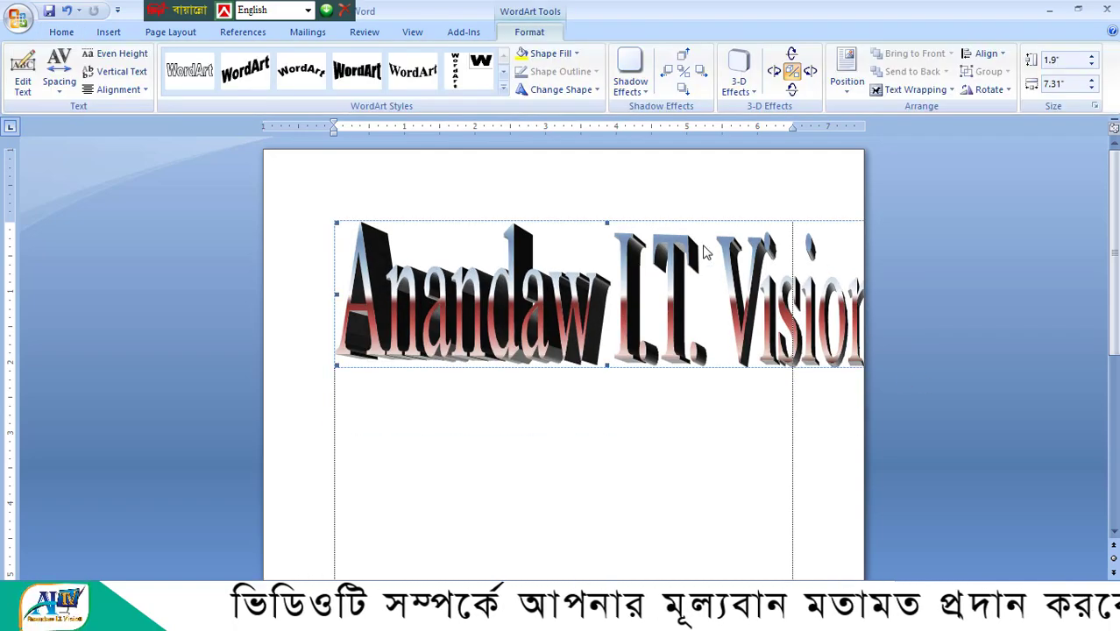
left_click_drag(334, 220, 563, 213)
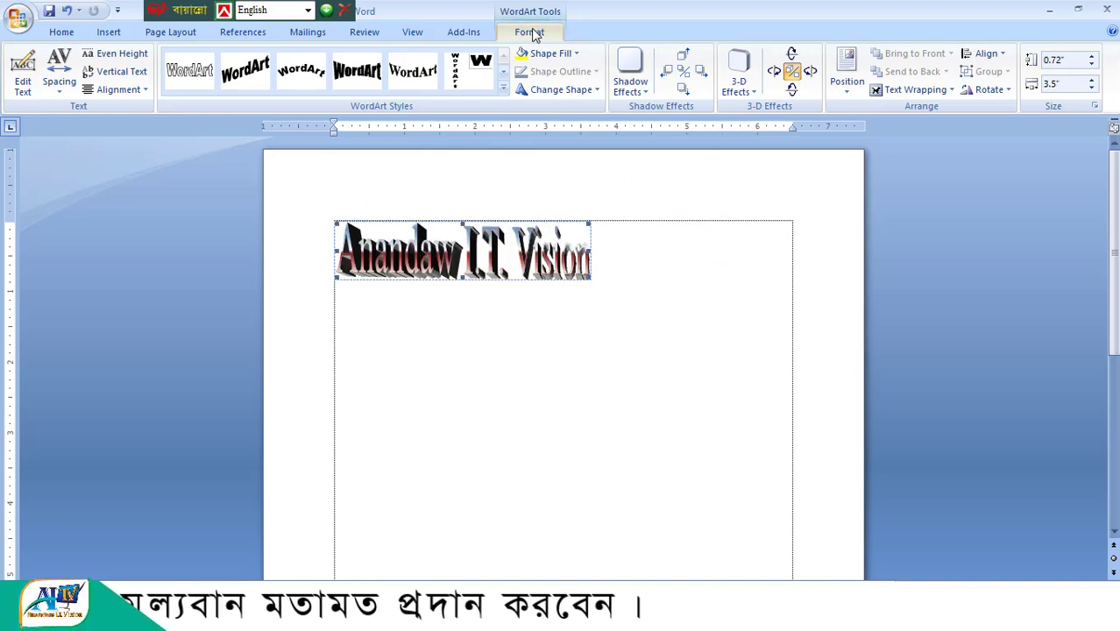
- Set the WordArt's text wrapping to Behind Text and move it freely near the top of the page
left_click(903, 92)
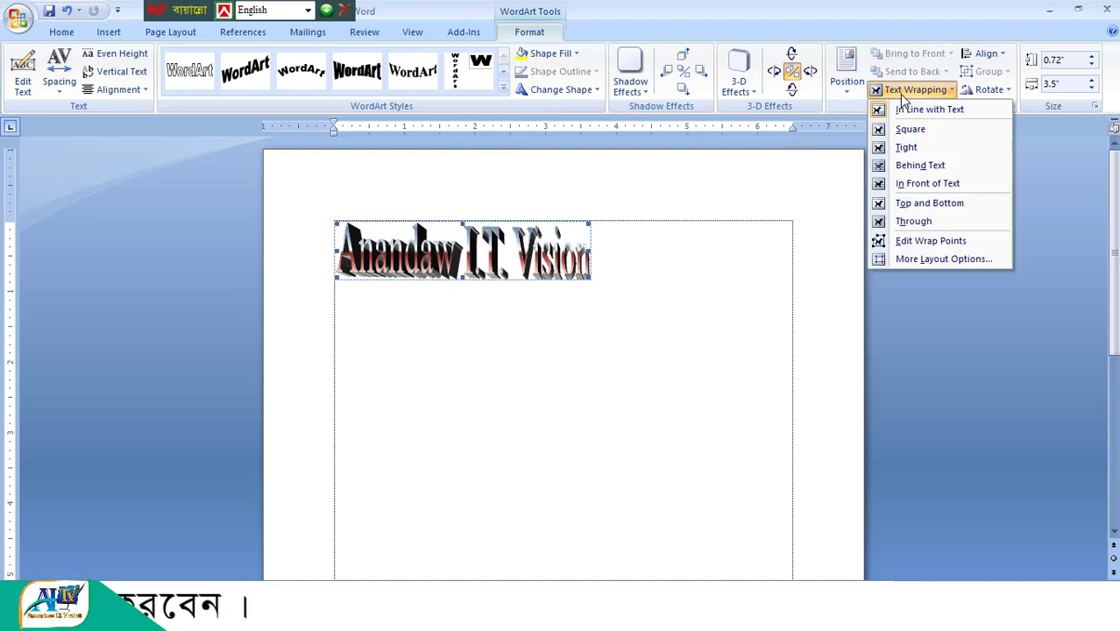
left_click(917, 167)
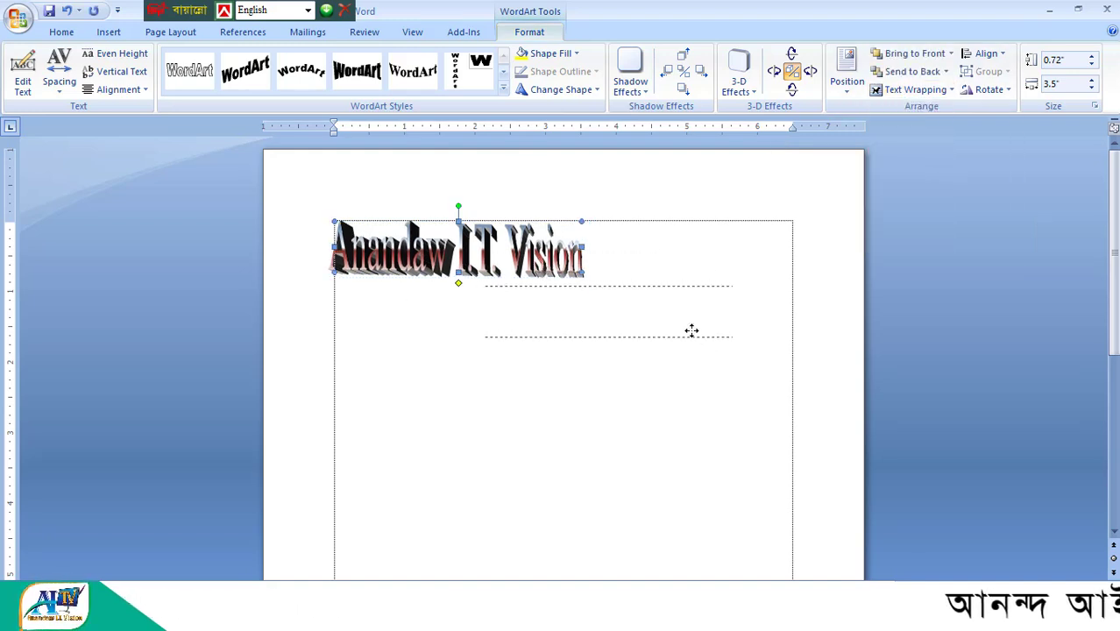
left_click_drag(691, 330, 691, 330)
left_click_drag(600, 279, 599, 278)
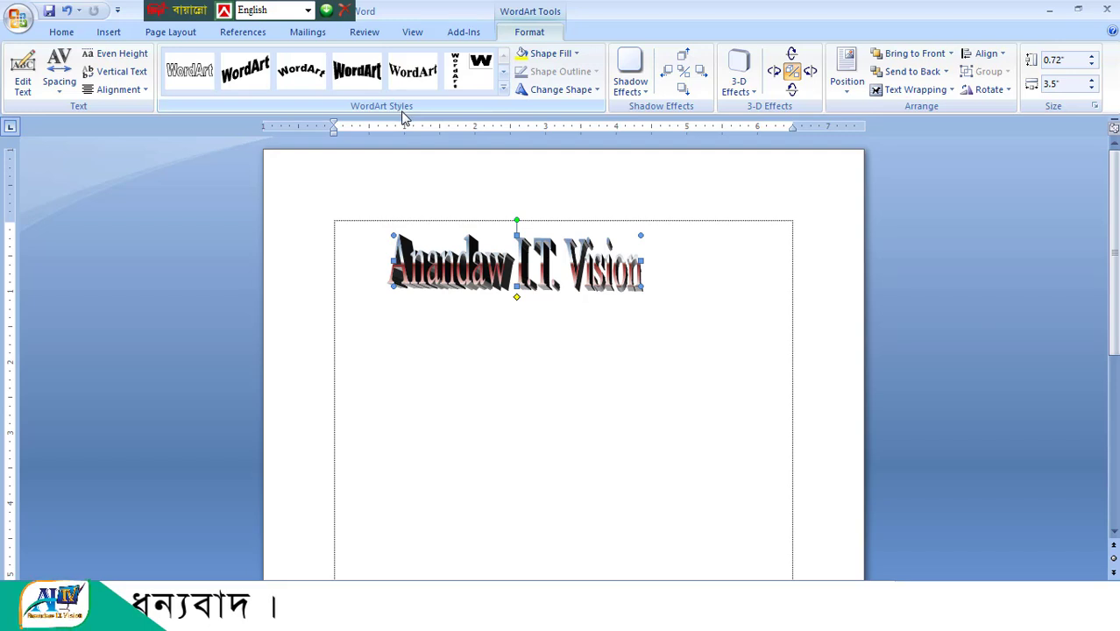
- Apply the wavy blue-to-teal WordArt style, and enlarge it to about 5.64" wide by 1.91" high, starting near the left margin
left_click(503, 95)
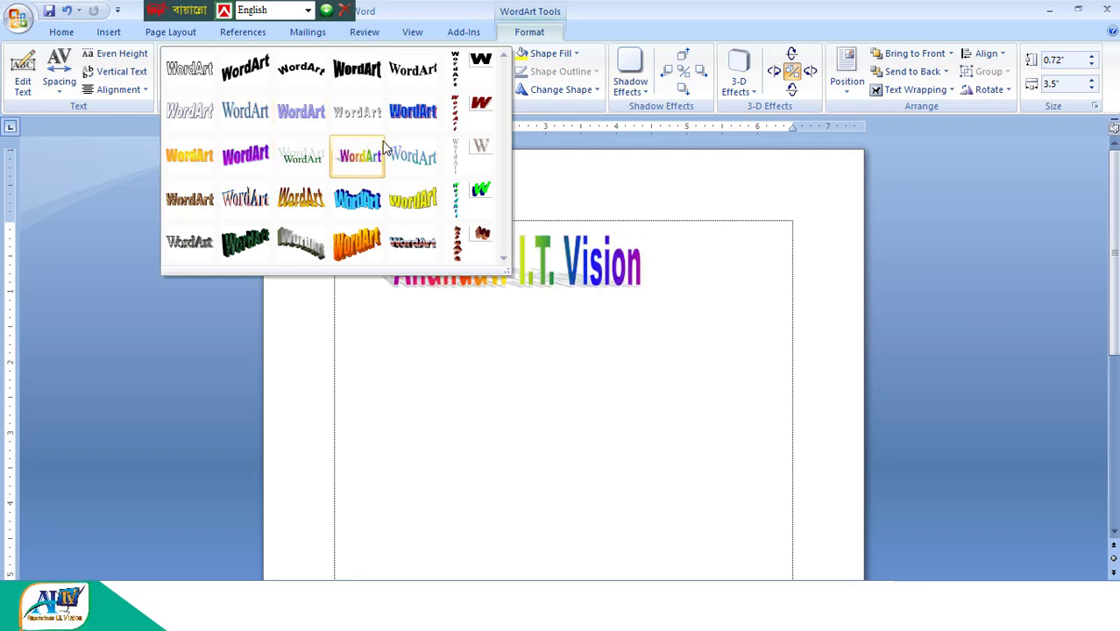
left_click(412, 156)
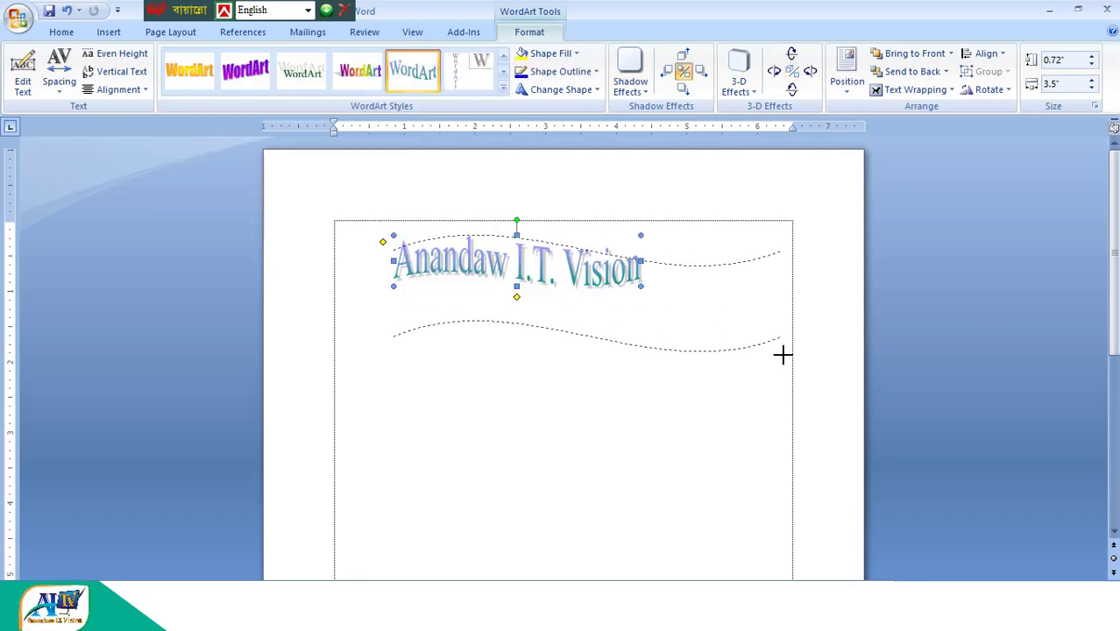
left_click_drag(790, 369, 792, 369)
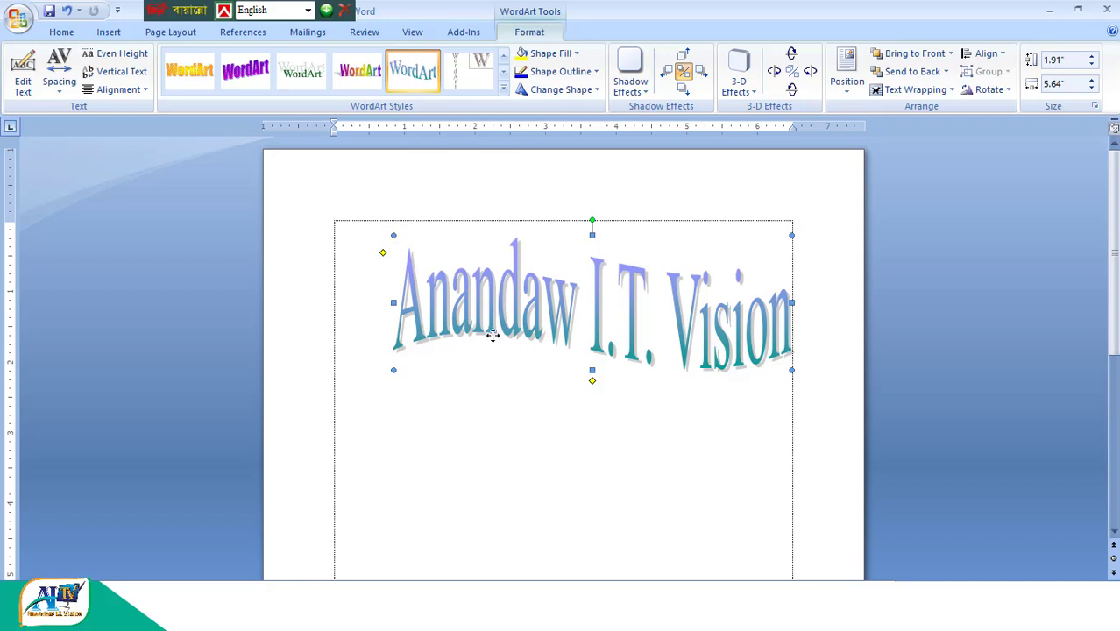
left_click_drag(494, 336, 440, 347)
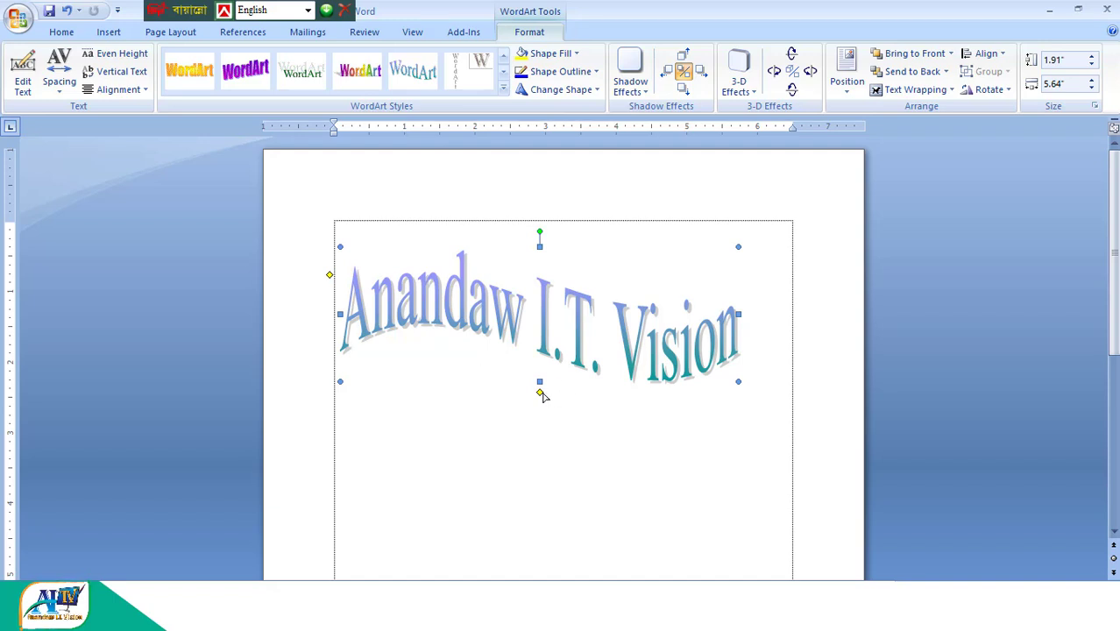
- Slant the wavy WordArt's letters, and change its shape to the upward arch under Follow Path
left_click_drag(592, 396, 592, 393)
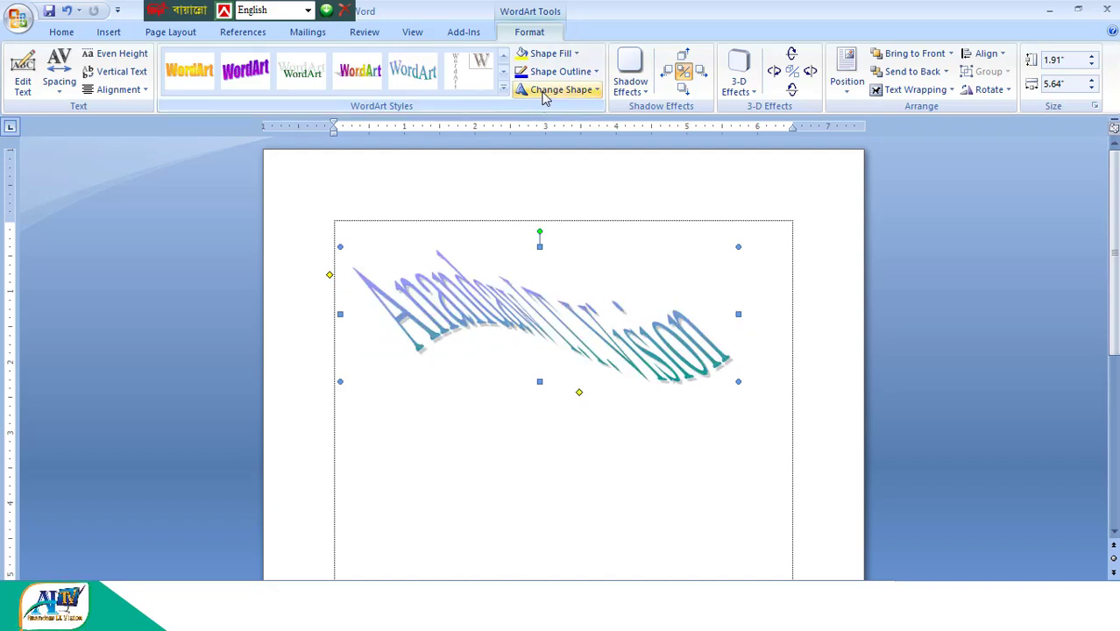
left_click(597, 92)
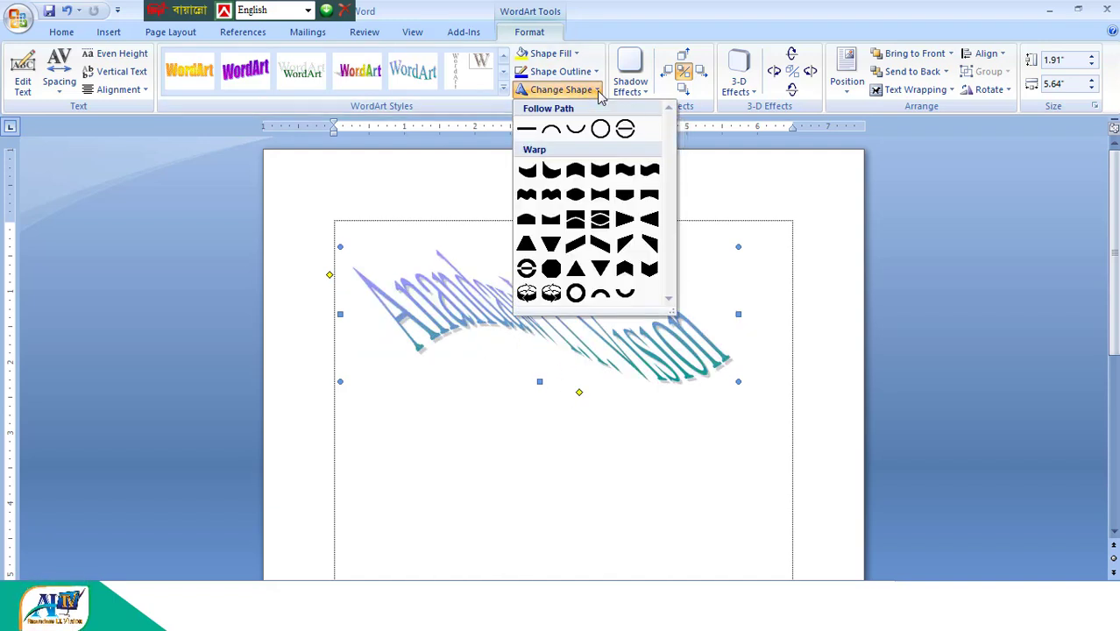
left_click(549, 132)
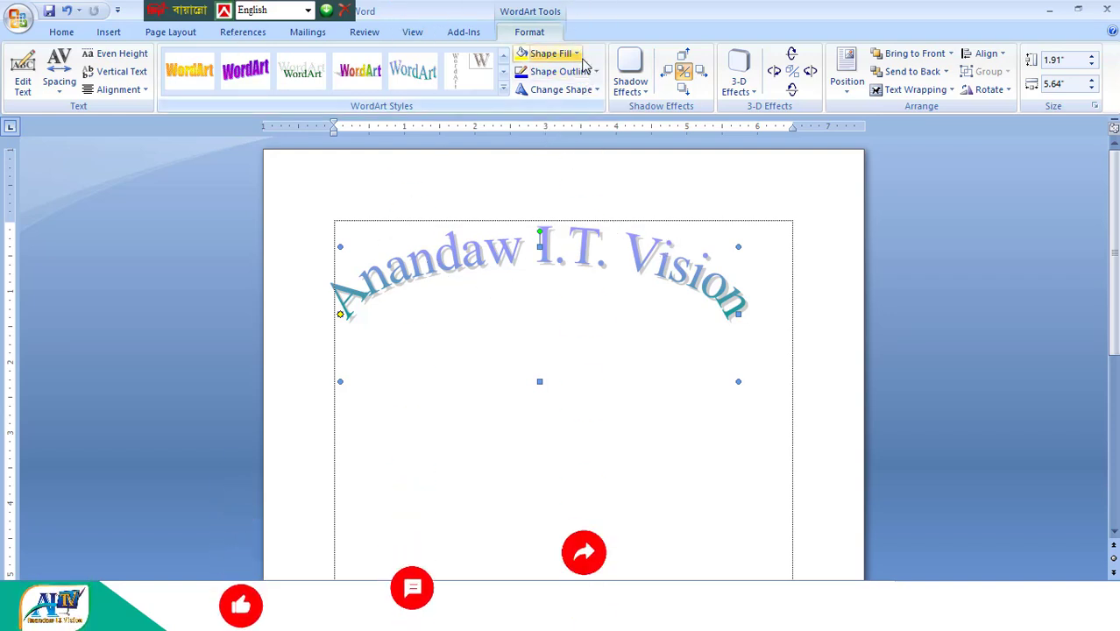
- Give the arched WordArt a black fill with no shadow effect and move it slightly to the right
left_click(547, 52)
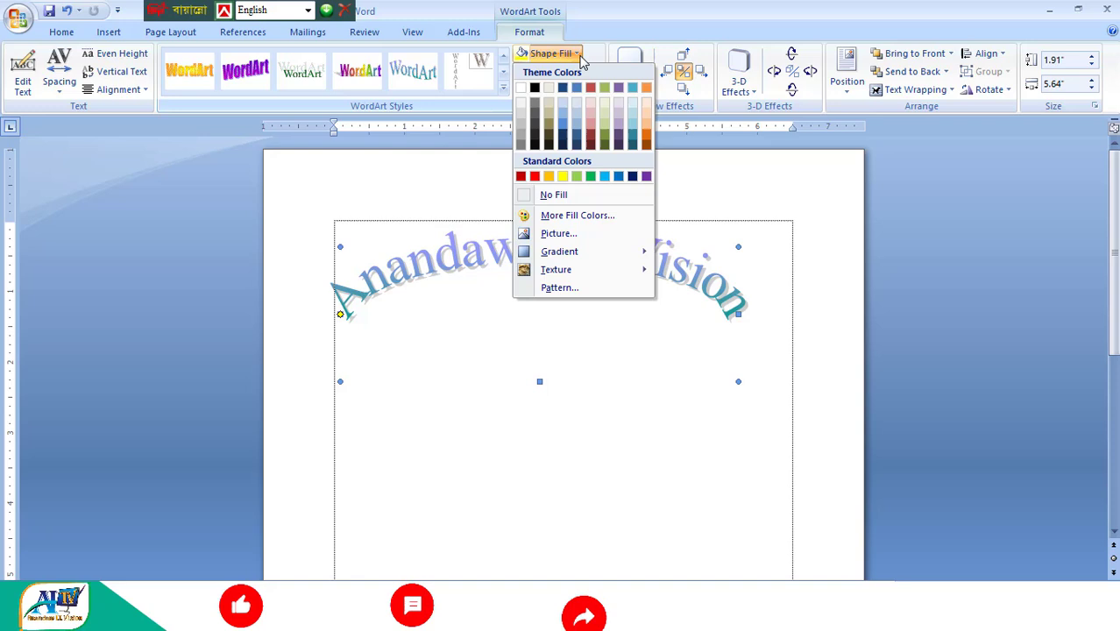
left_click(535, 91)
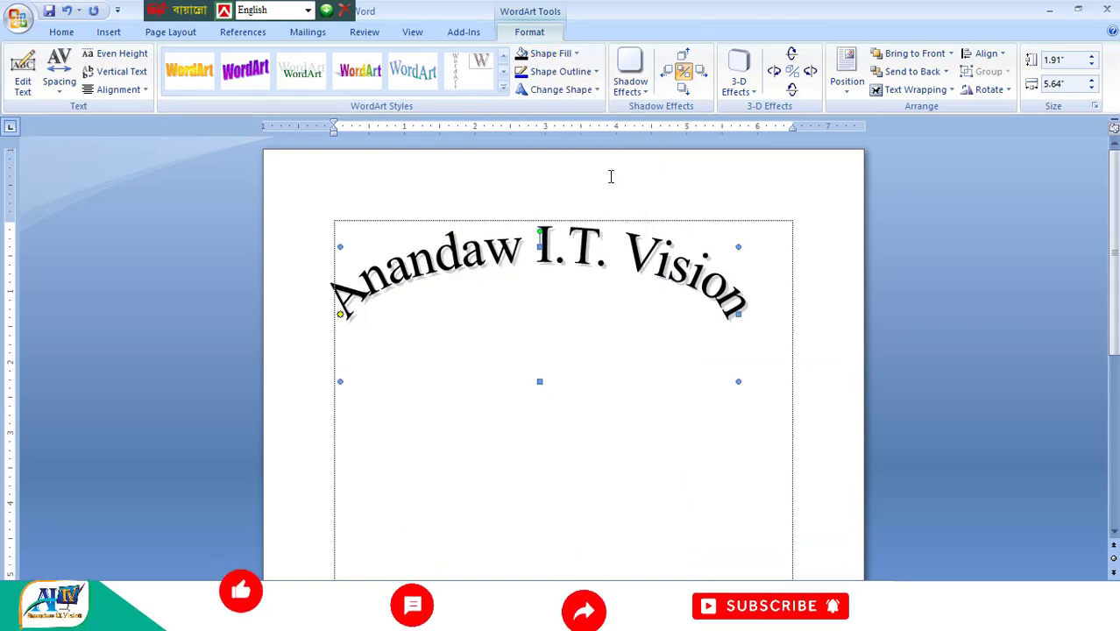
left_click(630, 72)
left_click(637, 149)
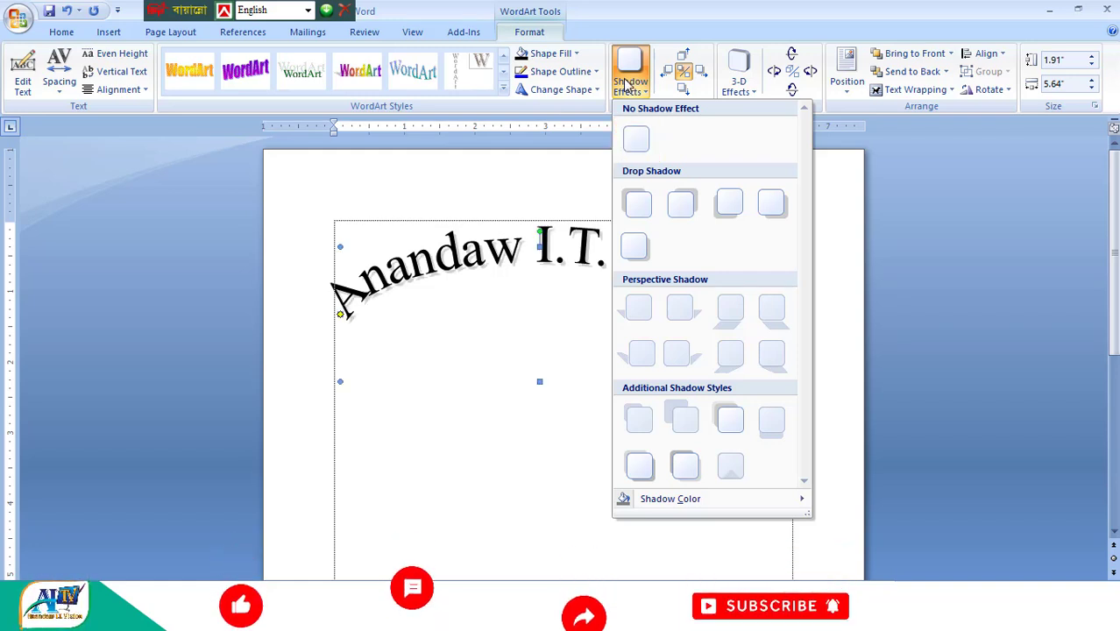
left_click(636, 151)
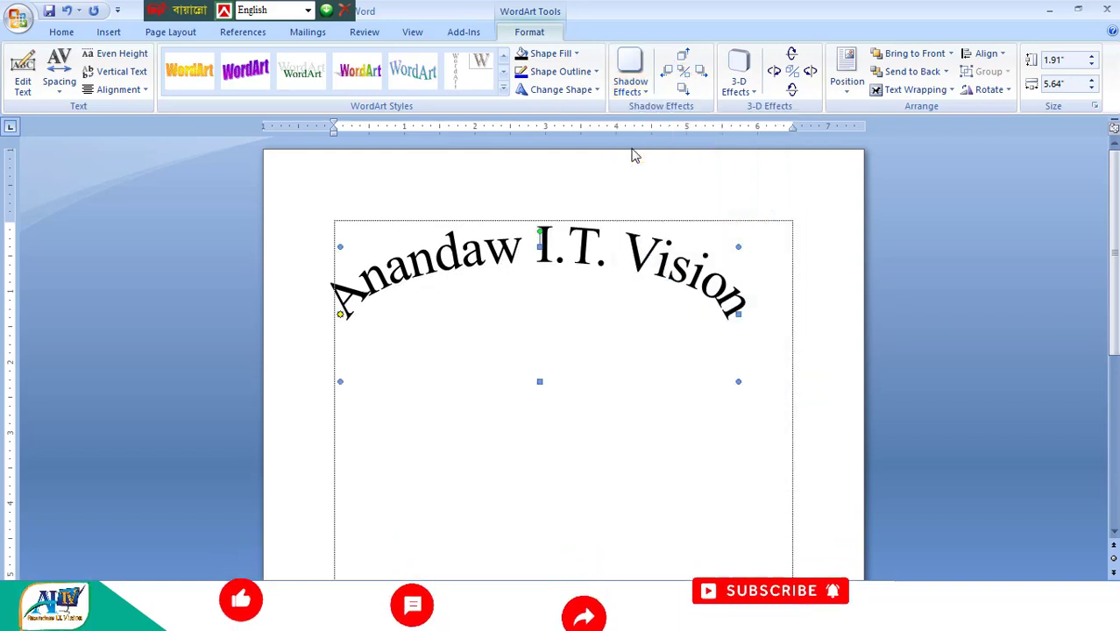
left_click_drag(477, 257, 512, 262)
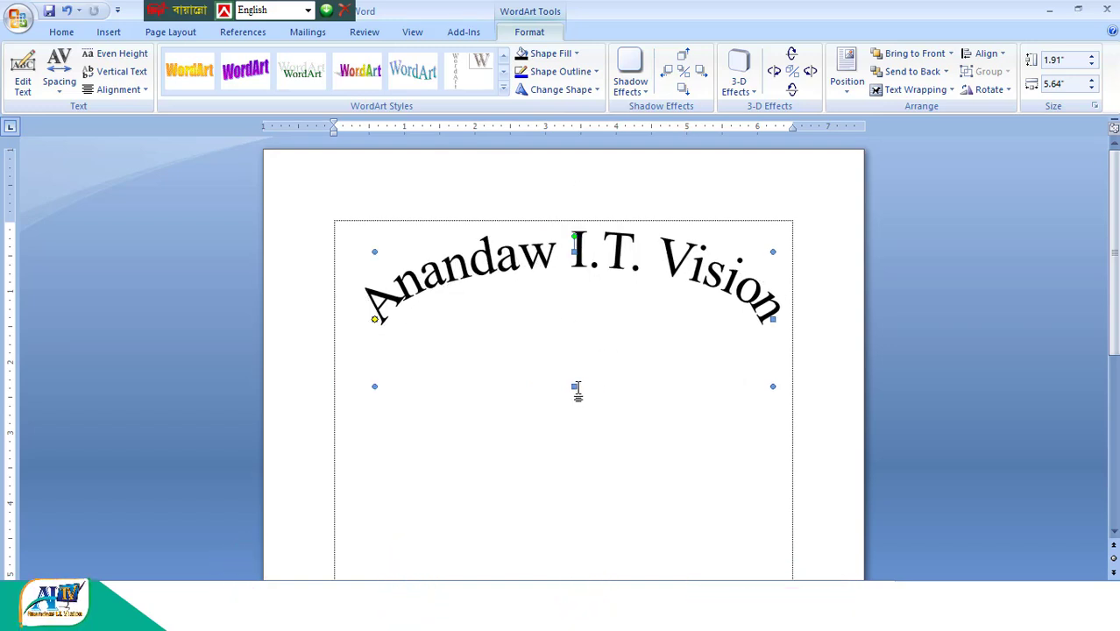